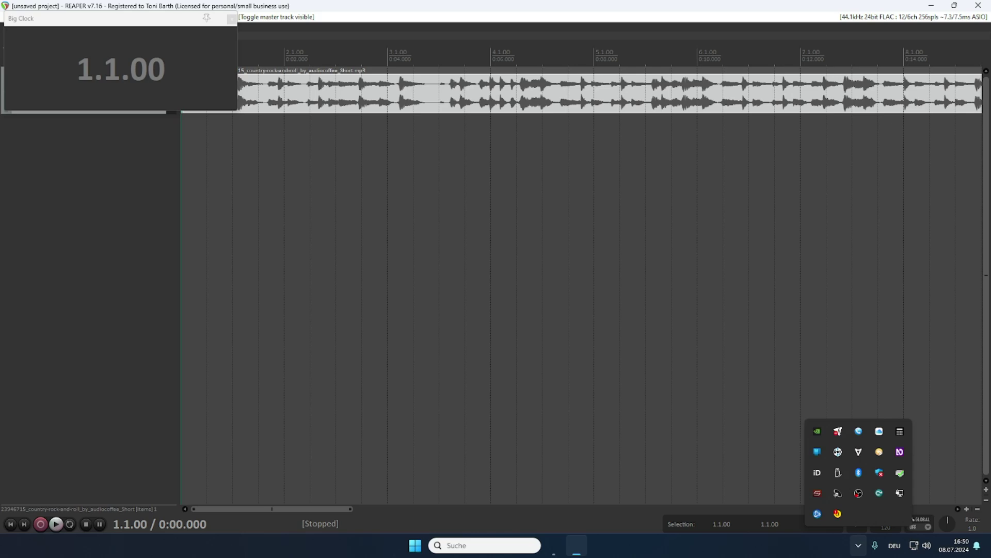
Preview the item, then move the edit cursor to measure 6.1.00 (0:10.000) and play briefly from there.
{"action": "key", "text": "space"}
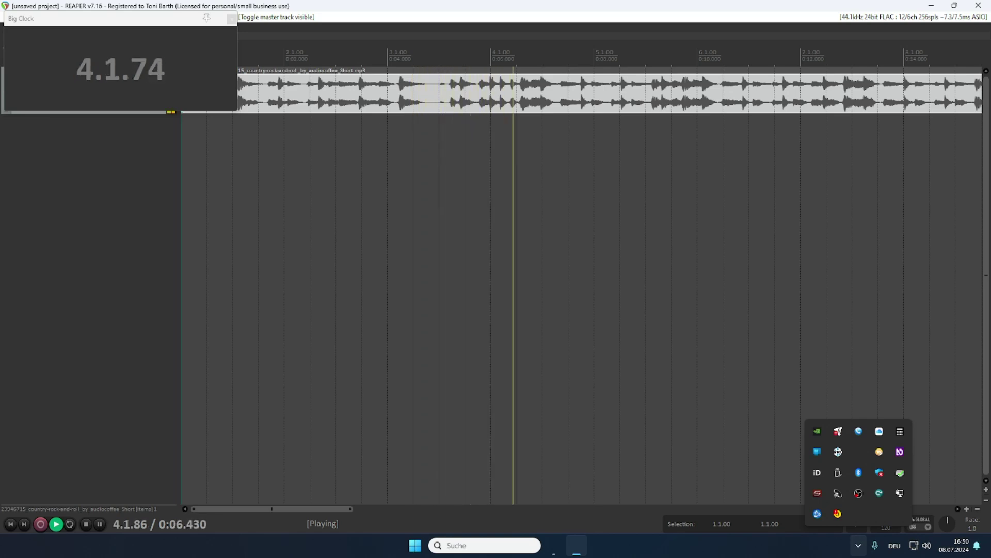
{"action": "key", "text": "space"}
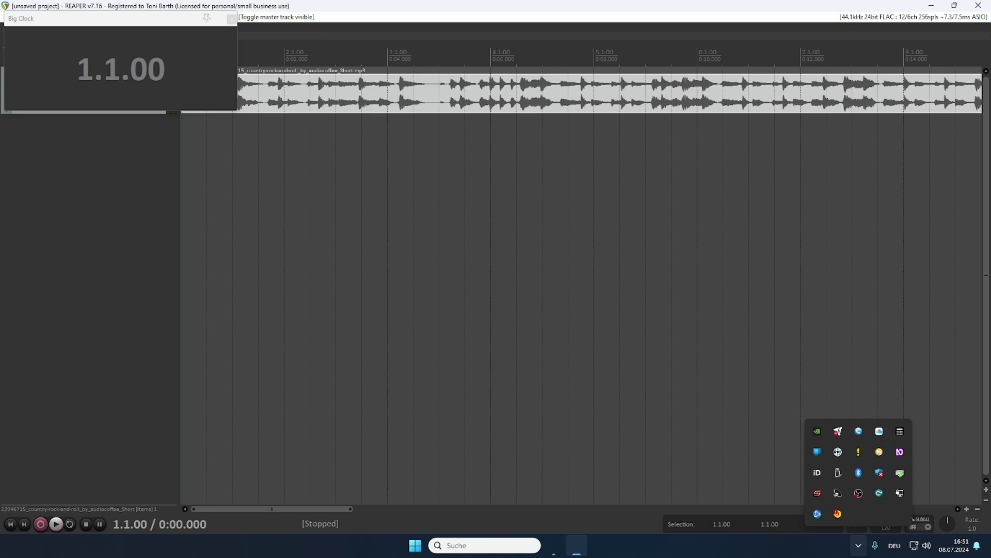
{"action": "key", "text": "Page_Down"}
{"action": "key", "text": "Page_Down"}
{"action": "key", "text": "Page_Down"}
{"action": "key", "text": "Page_Down"}
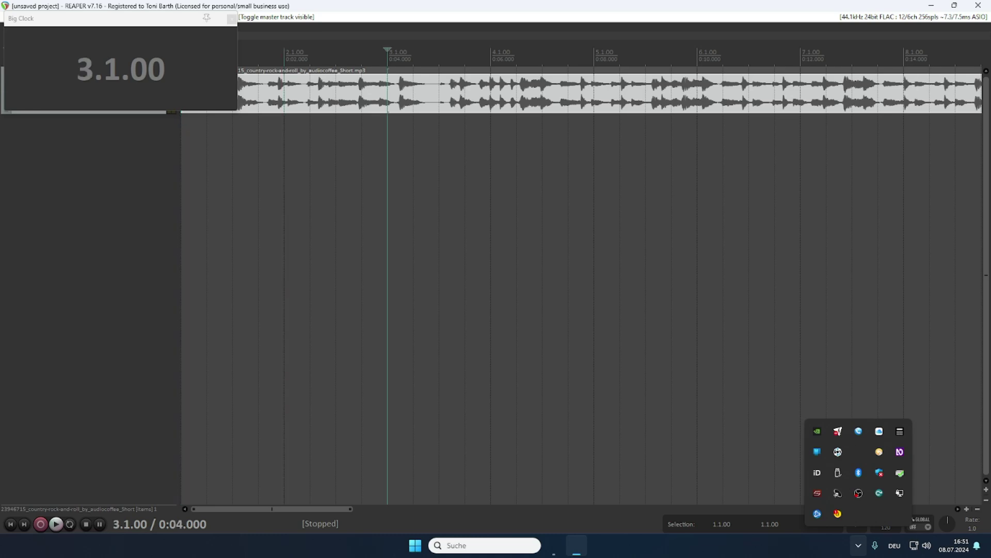
{"action": "key", "text": "Page_Down"}
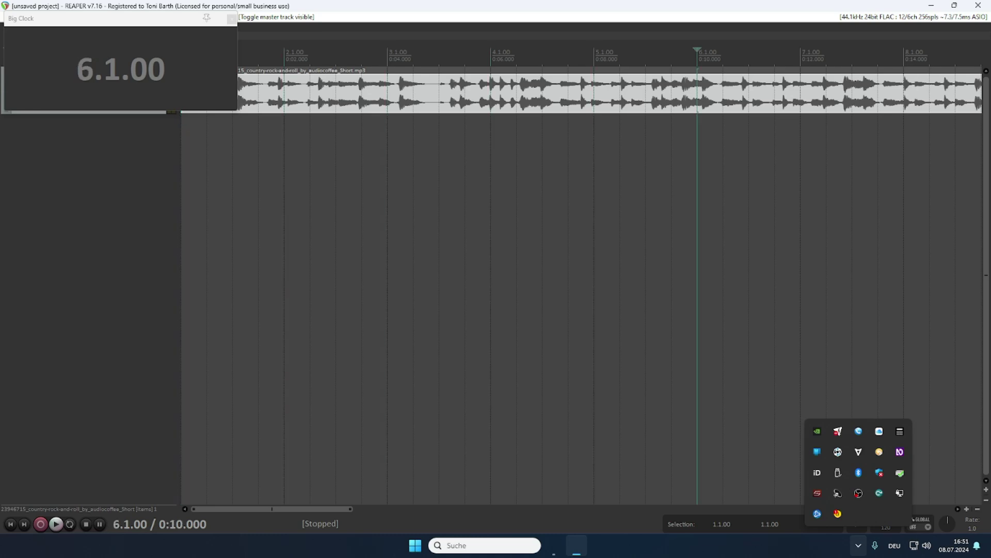
{"action": "key", "text": "space"}
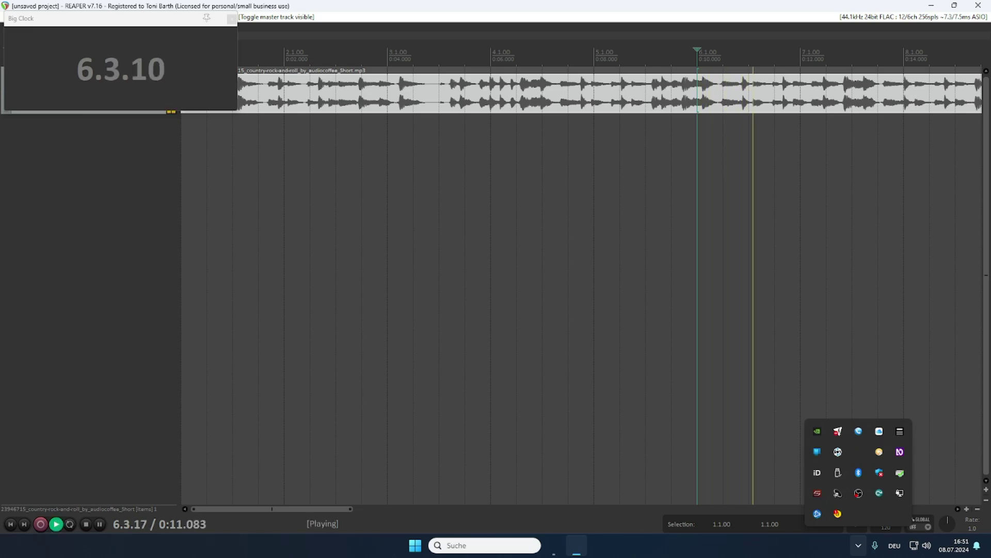
{"action": "key", "text": "space"}
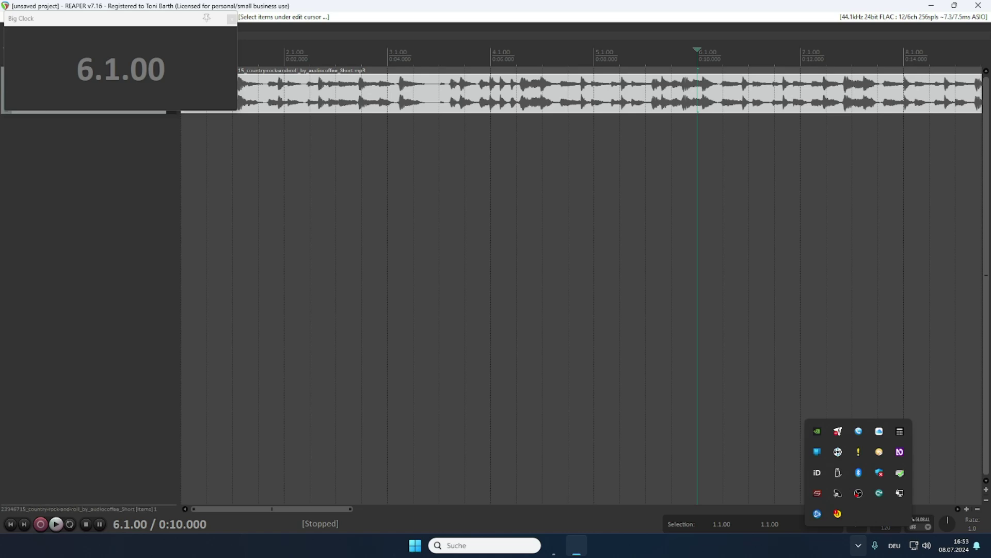
Fade the item in from its start to 0:10.000, then replay from the project start to check it.
{"action": "key", "text": "f"}
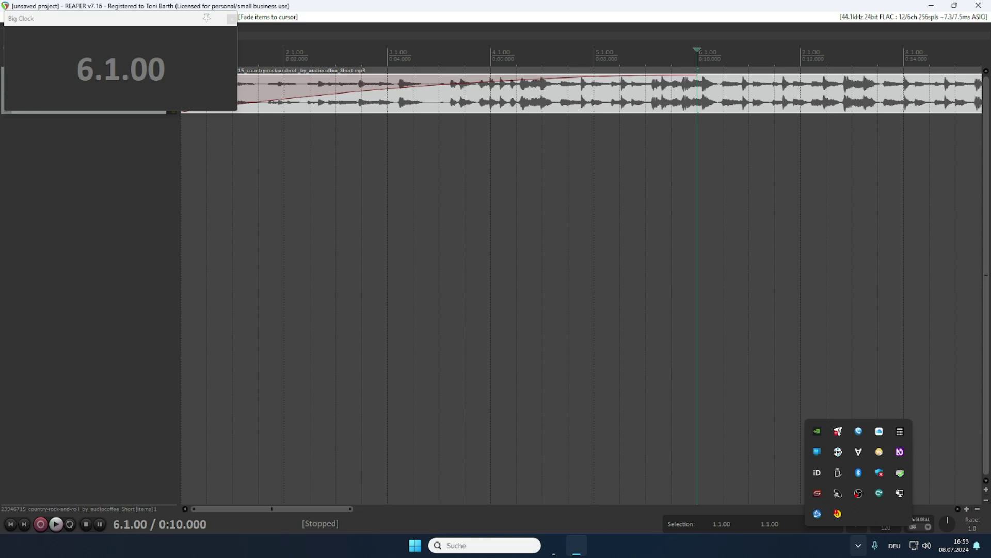
{"action": "key", "text": "Home"}
{"action": "key", "text": "space"}
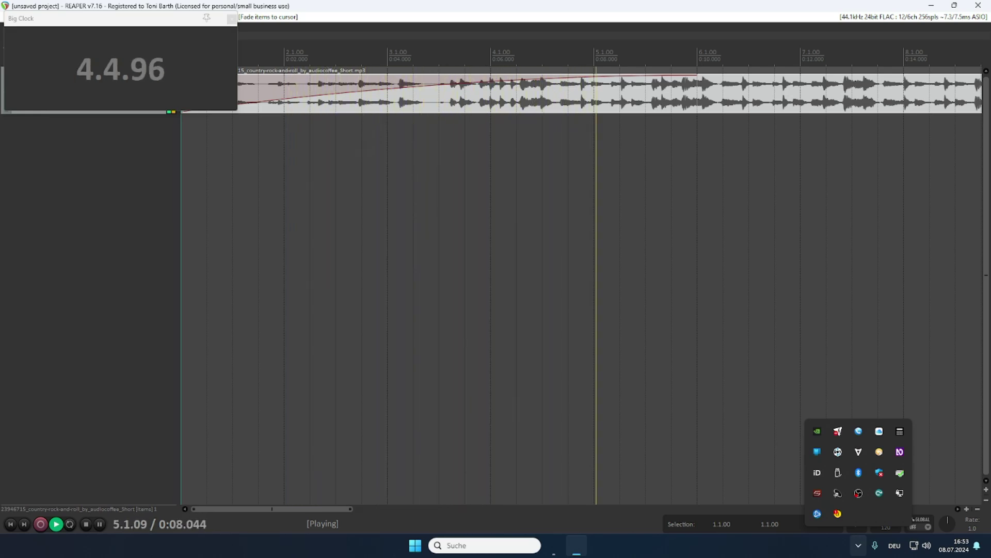
{"action": "key", "text": "space"}
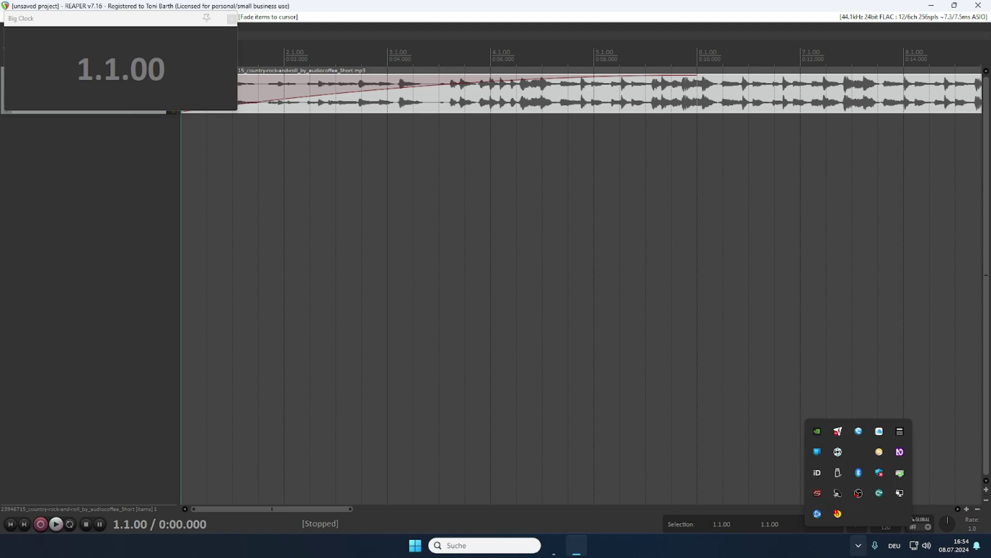
Move the edit cursor back from the end to measure 28 (0:54.000), preview, and select the item there.
{"action": "key", "text": "End"}
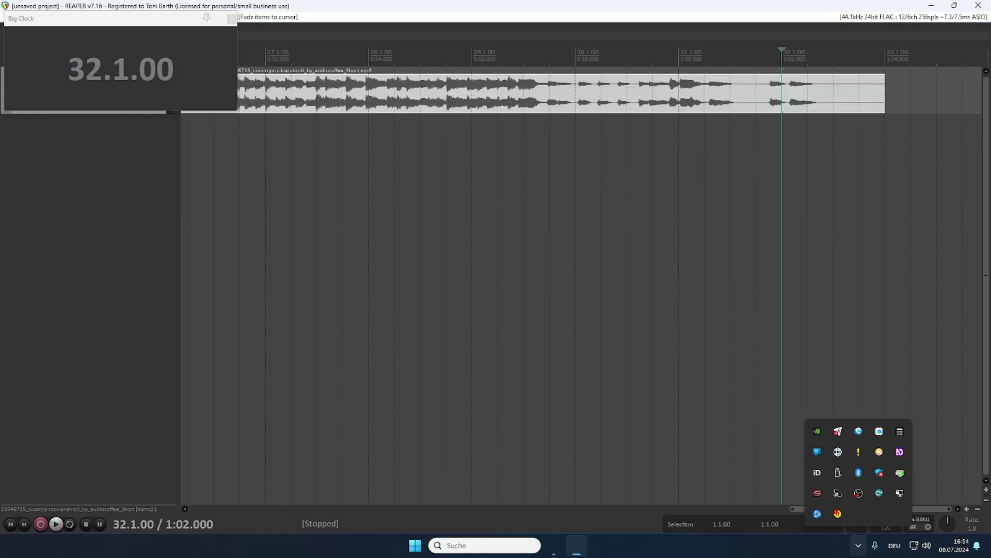
{"action": "key", "text": "Page_Up"}
{"action": "key", "text": "Page_Up"}
{"action": "key", "text": "Page_Up"}
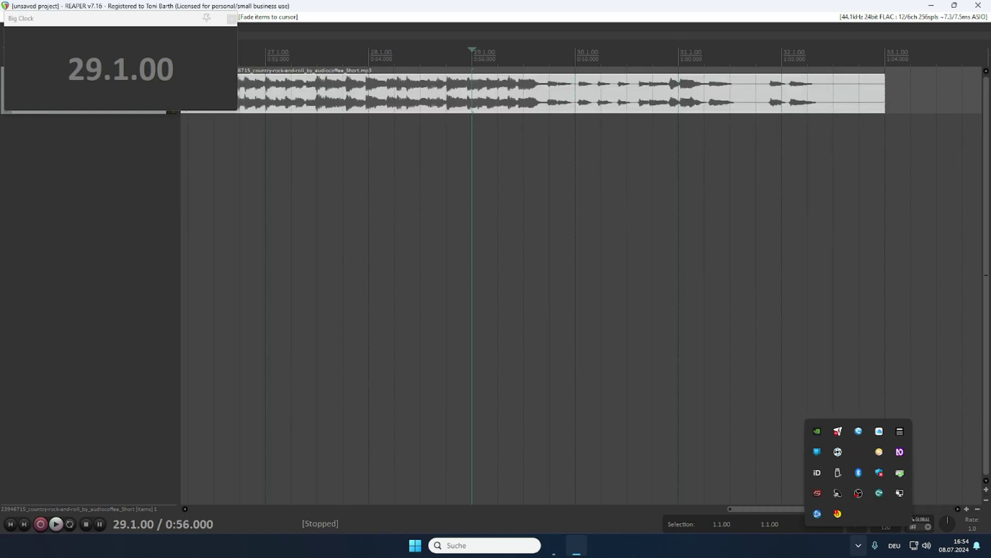
{"action": "key", "text": "Page_Up"}
{"action": "key", "text": "space"}
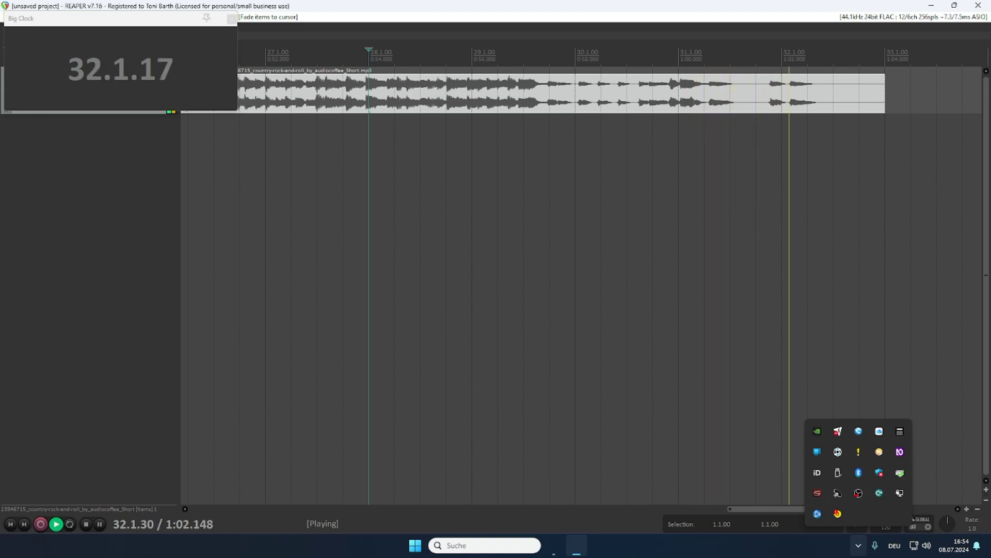
{"action": "key", "text": "space"}
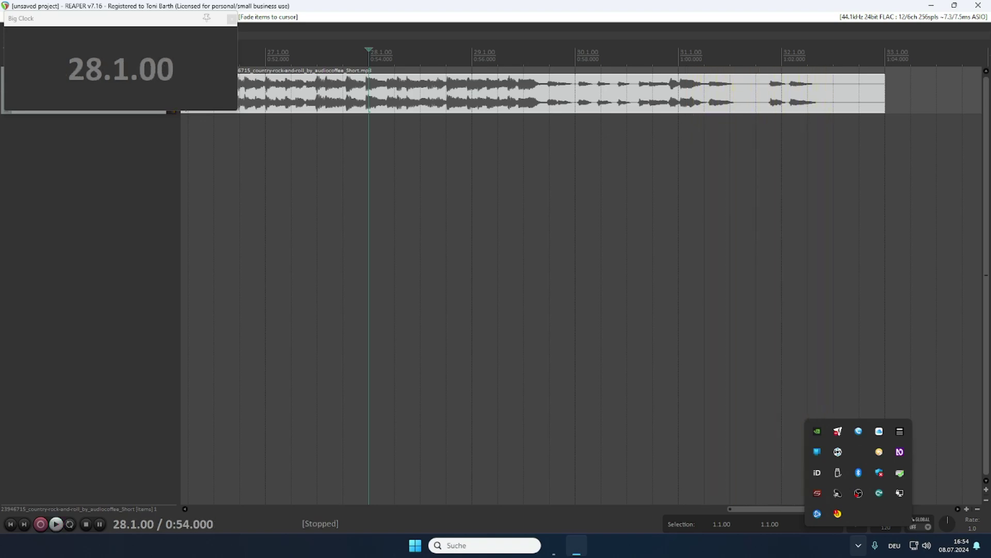
{"action": "key", "text": "ctrl+alt+s"}
Fade the item out from 0:54.000 to its end and listen to the result.
{"action": "key", "text": "ctrl+alt+o"}
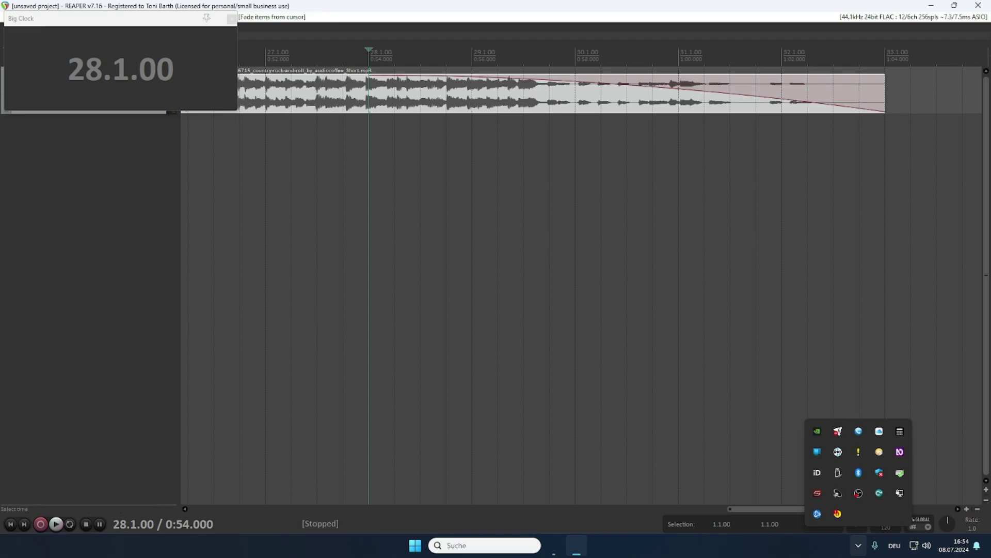
{"action": "key", "text": "space"}
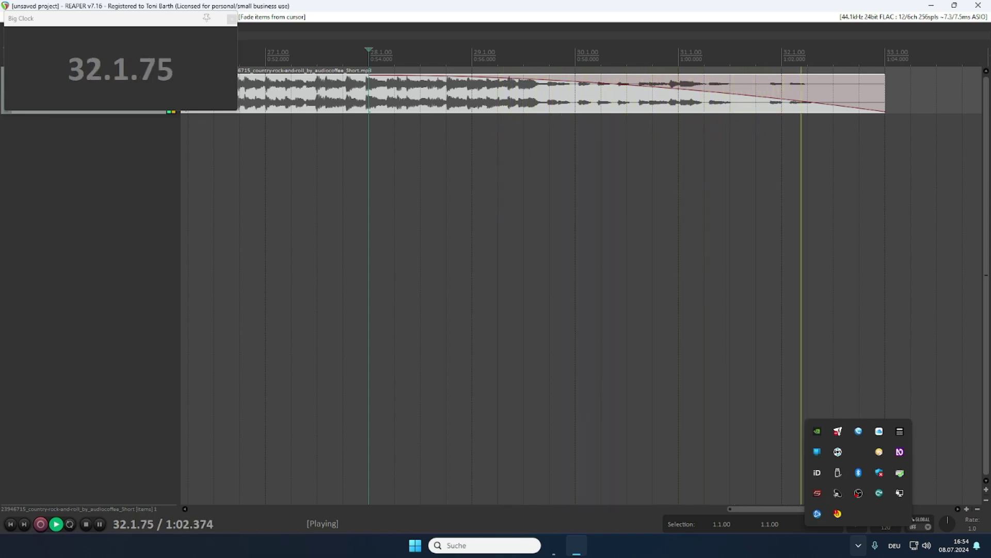
{"action": "key", "text": "space"}
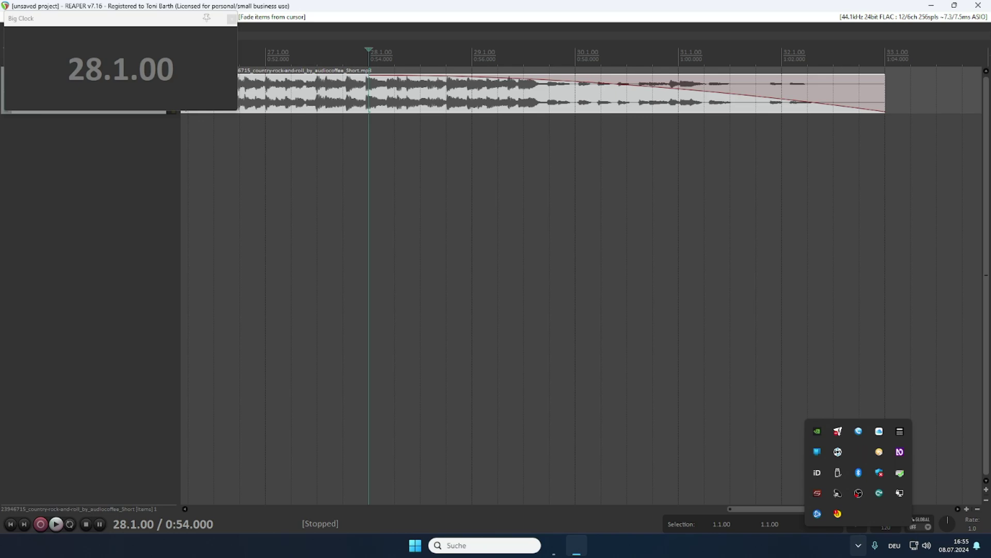
Select the item, open its Media Item Properties, and move focus toward the fade-in settings.
{"action": "key", "text": "ctrl+f"}
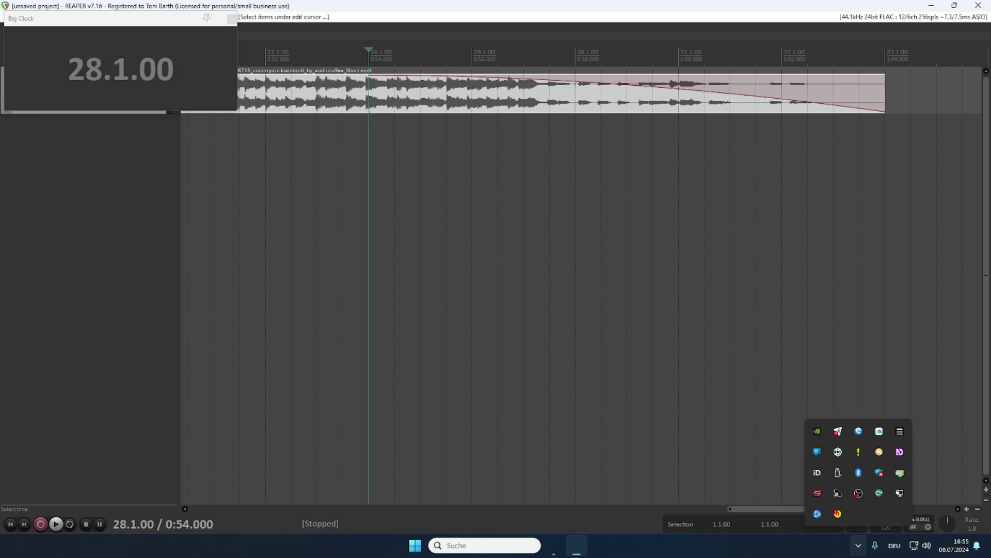
{"action": "key", "text": "F2"}
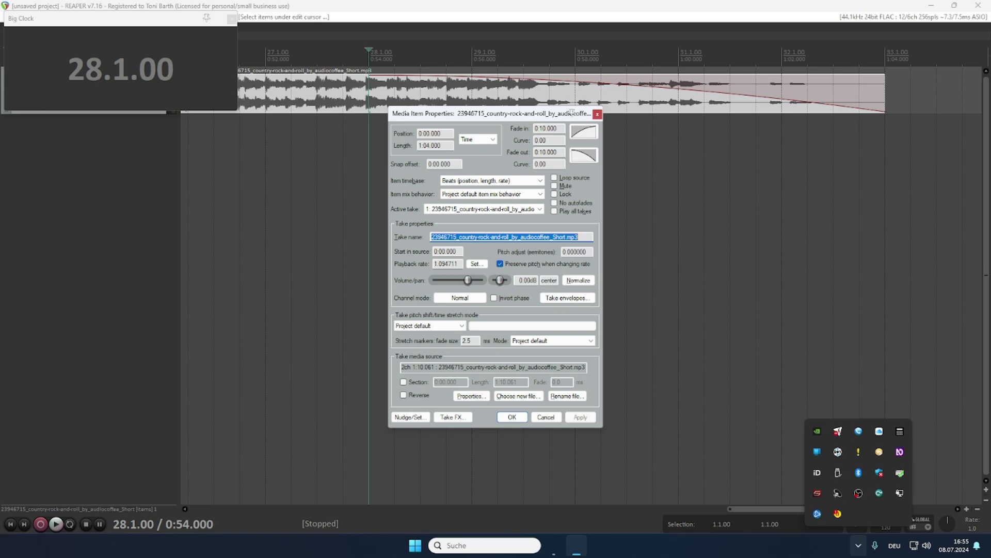
{"action": "key", "text": "Return"}
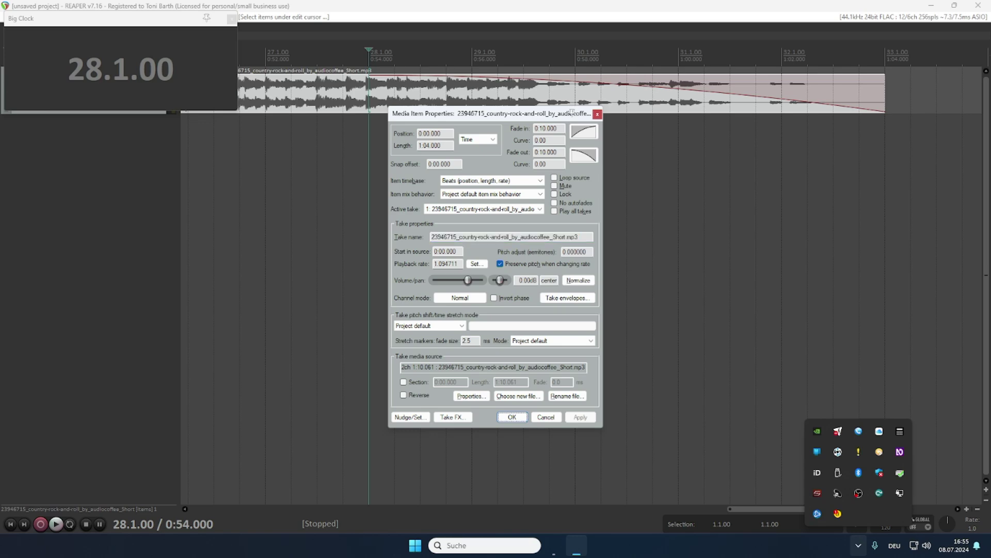
{"action": "key", "text": "Tab"}
{"action": "key", "text": "Tab"}
{"action": "key", "text": "Tab"}
{"action": "key", "text": "Tab"}
{"action": "key", "text": "ctrl+a"}
{"action": "key", "text": "Tab"}
{"action": "key", "text": "Tab"}
Choose the first, linear curve from the fade-in shape list.
{"action": "key", "text": "space"}
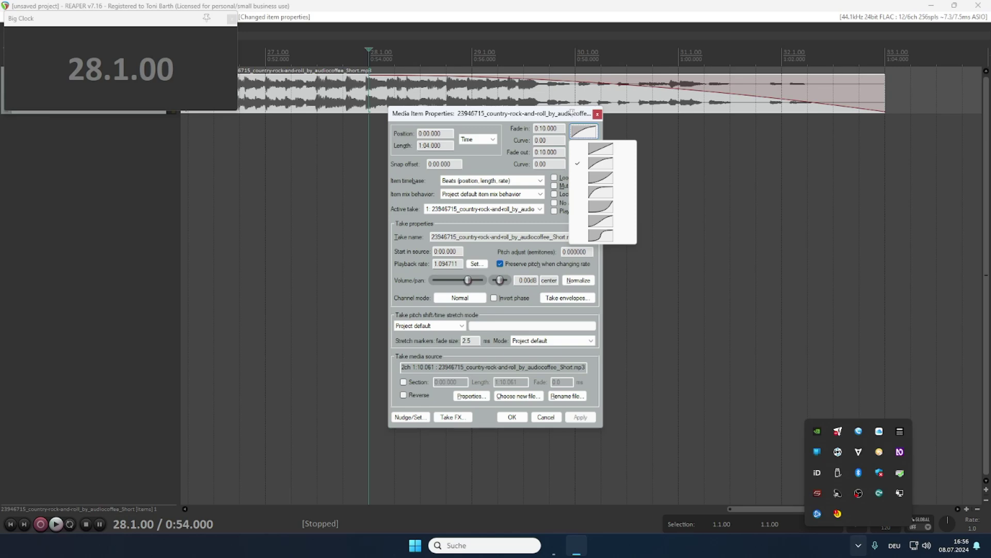
{"action": "key", "text": "Down"}
{"action": "key", "text": "Down"}
{"action": "key", "text": "Down"}
{"action": "key", "text": "Down"}
{"action": "key", "text": "Down"}
{"action": "key", "text": "Down"}
{"action": "key", "text": "Down"}
{"action": "key", "text": "Down"}
{"action": "key", "text": "Return"}
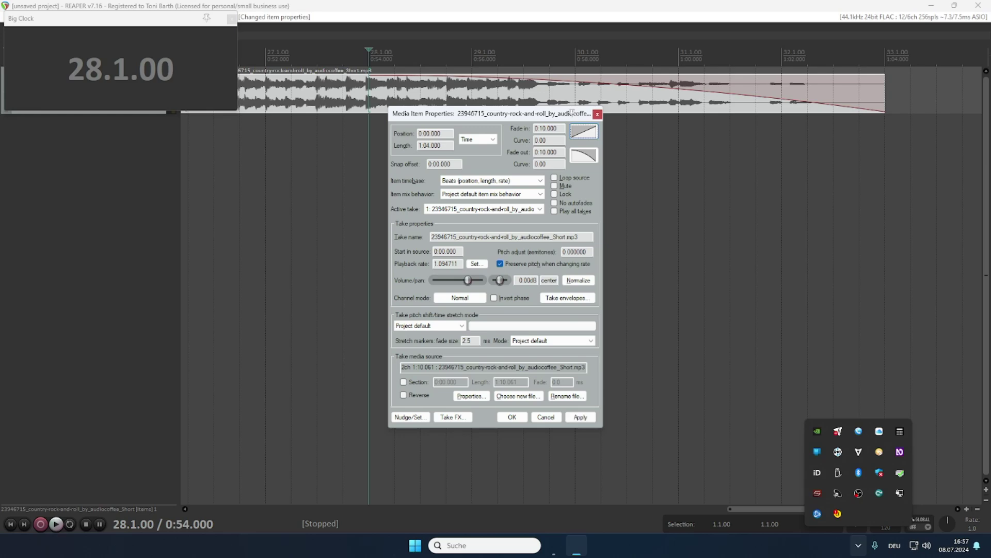
Apply the linear fade-in, close the dialog, and play from the project start to hear it.
{"action": "key", "text": "Return"}
{"action": "key", "text": "Escape"}
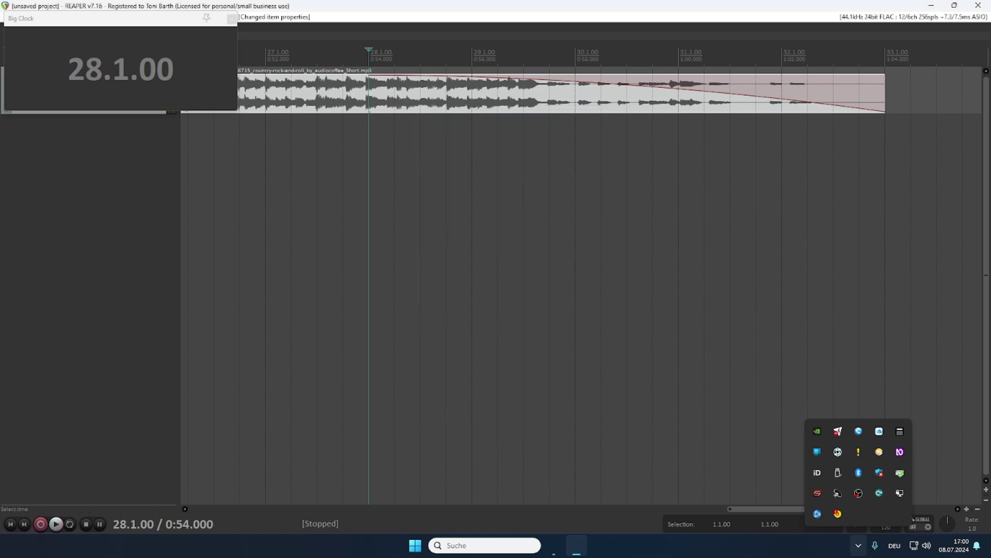
{"action": "key", "text": "Home"}
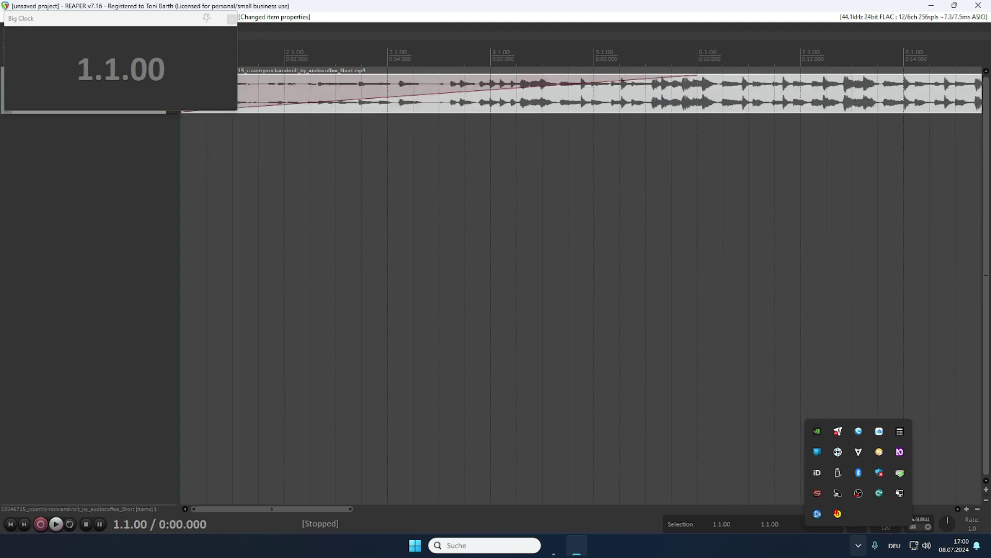
{"action": "key", "text": "space"}
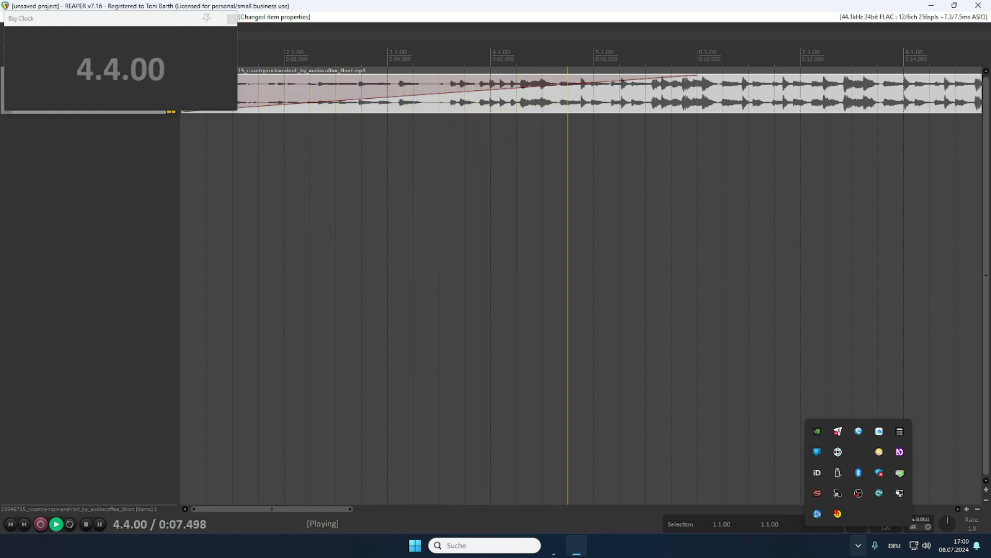
{"action": "key", "text": "space"}
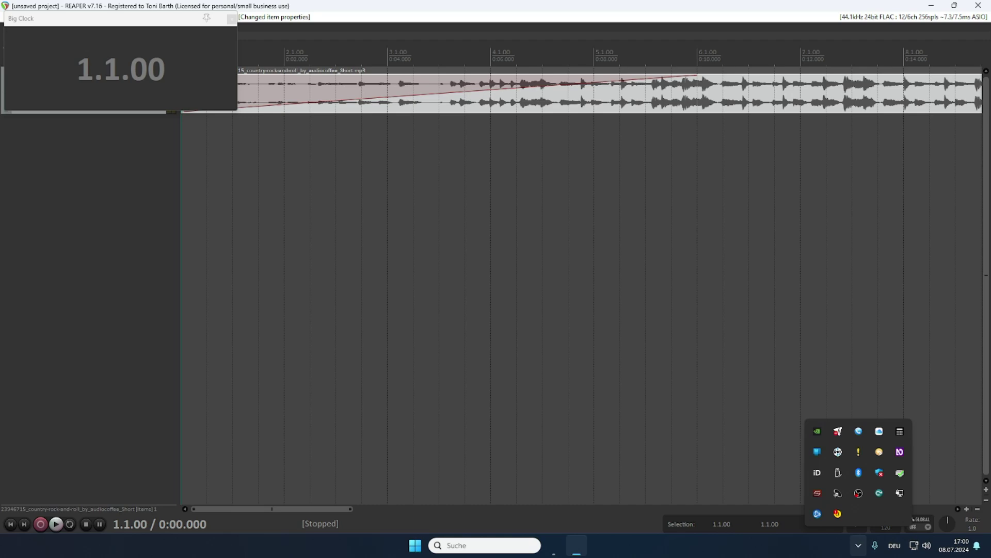
In the item's properties, set the fade-out shape to the linear curve and confirm with OK.
{"action": "double_click", "coordinate": [573, 109]}
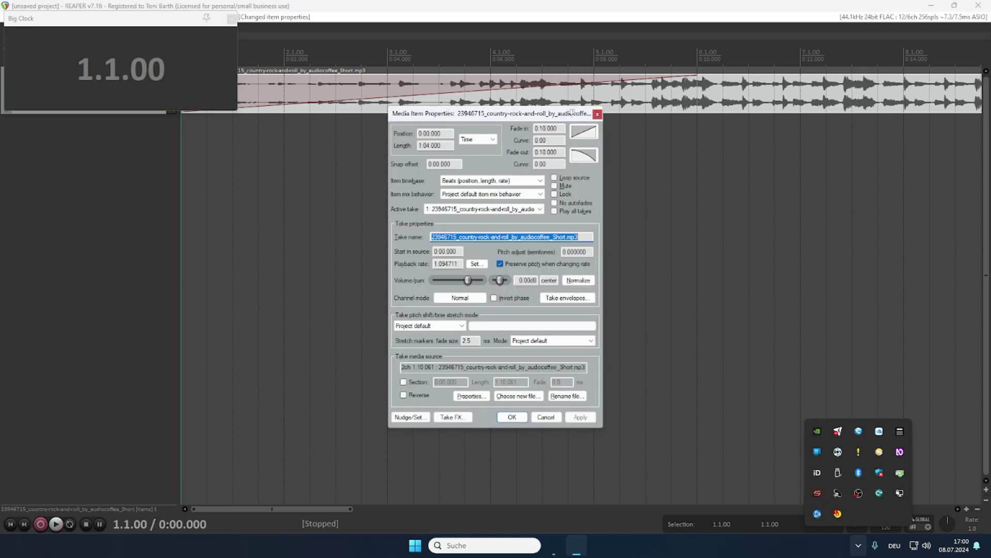
{"action": "key", "text": "Tab"}
{"action": "key", "text": "Tab"}
{"action": "key", "text": "Tab"}
{"action": "key", "text": "Tab"}
{"action": "key", "text": "Tab"}
{"action": "key", "text": "Tab"}
{"action": "key", "text": "Tab"}
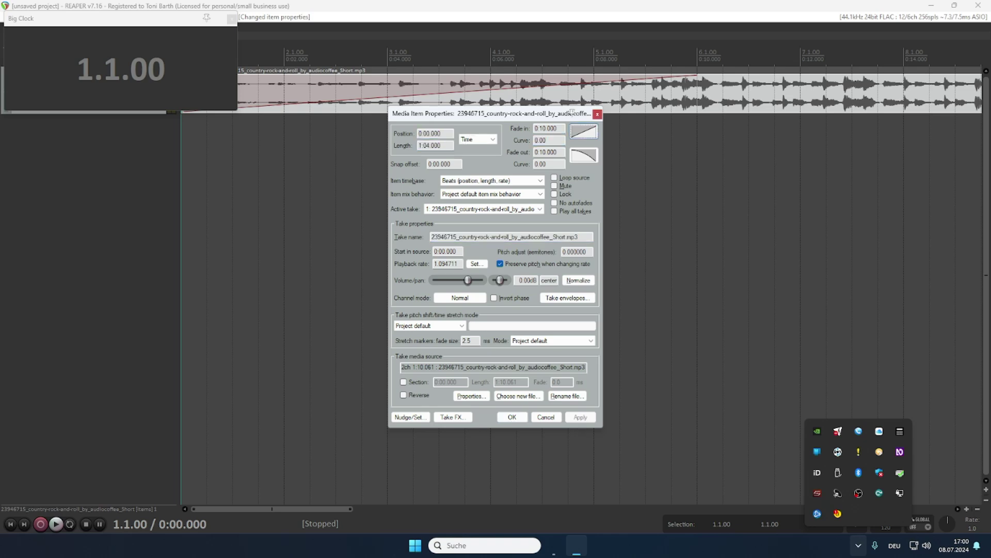
{"action": "key", "text": "Tab"}
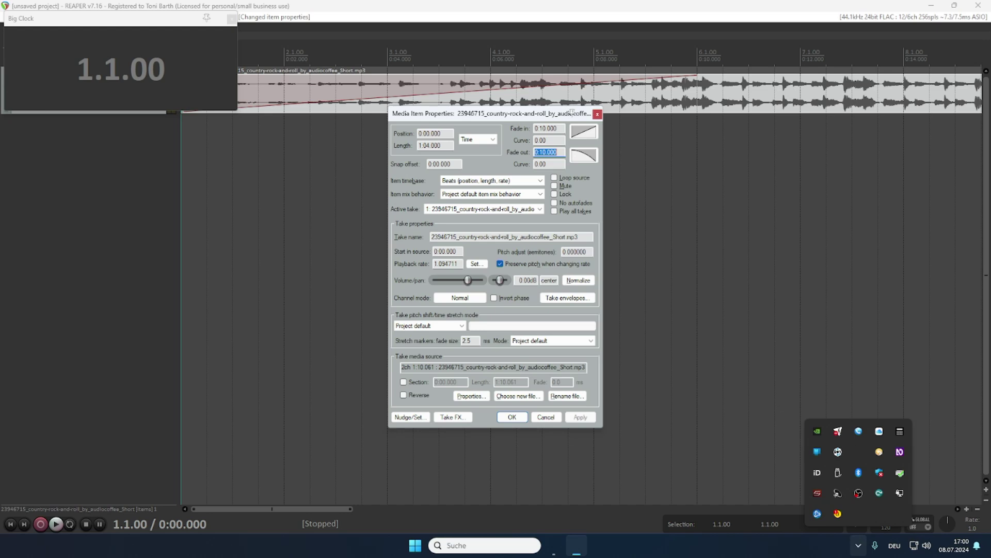
{"action": "key", "text": "Tab"}
{"action": "key", "text": "shift+Tab"}
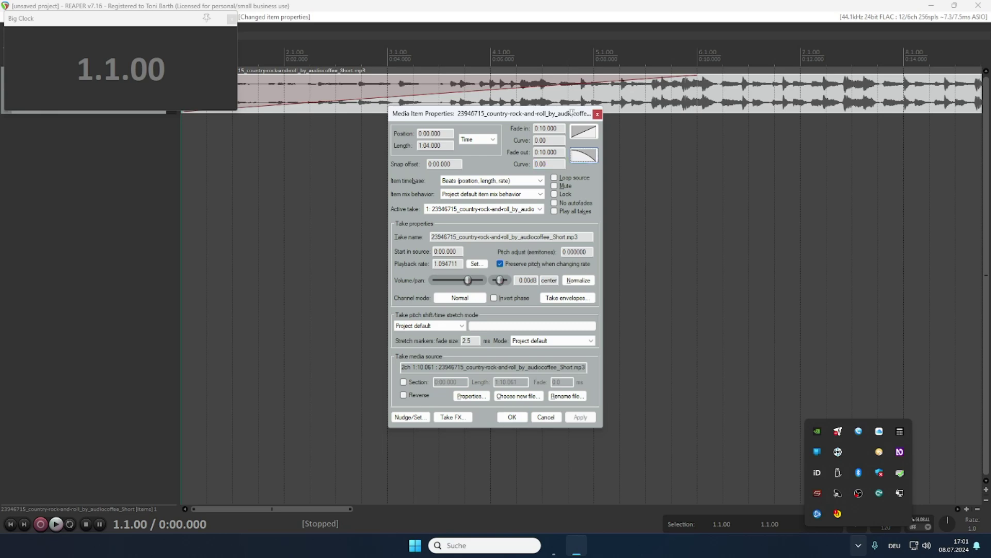
{"action": "key", "text": "space"}
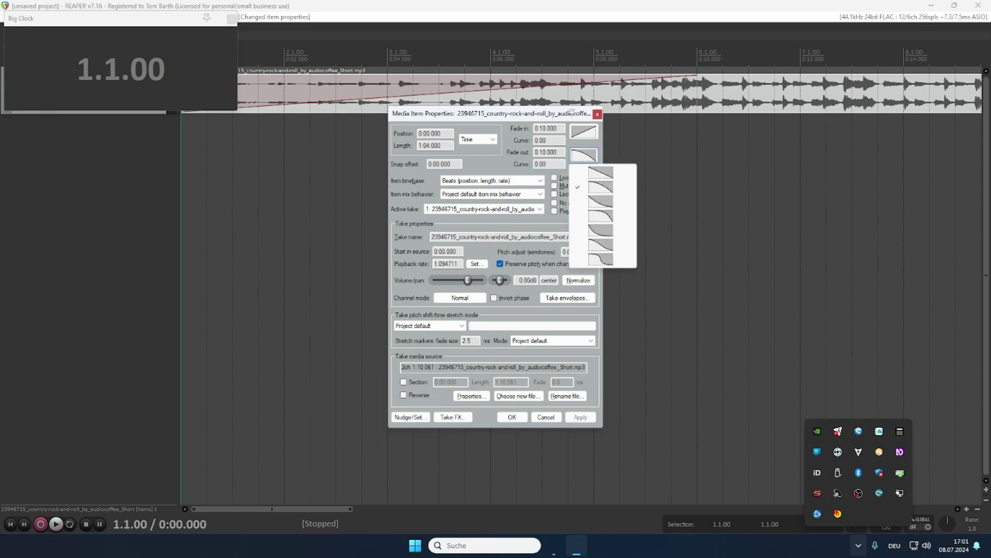
{"action": "key", "text": "Down"}
{"action": "key", "text": "Return"}
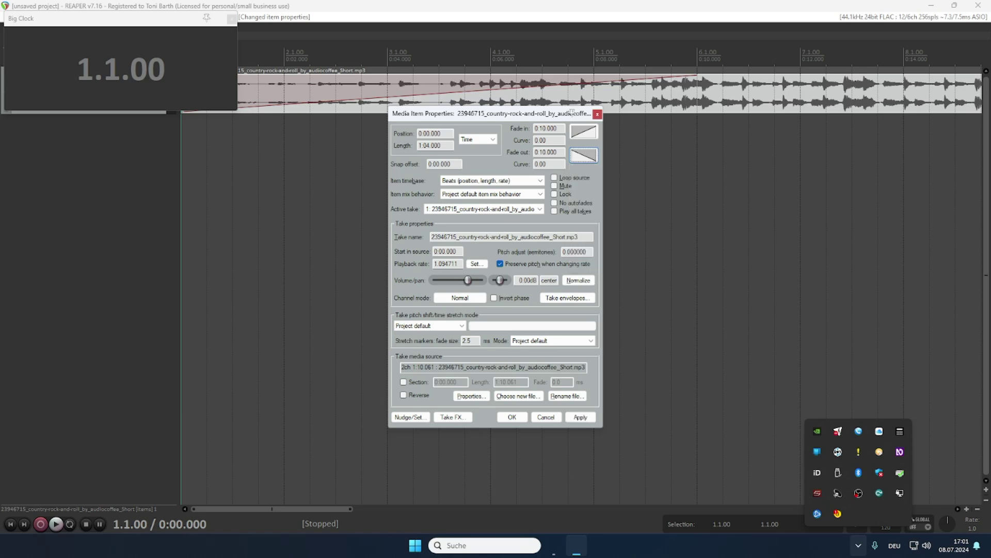
{"action": "key", "text": "Return"}
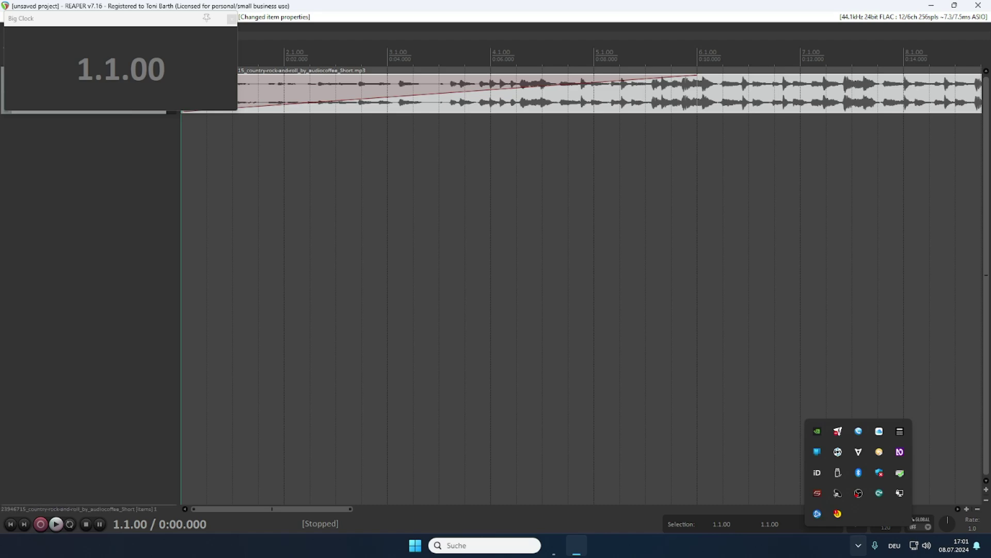
Play the ending from measure 28 (0:54.000) to hear the linear fade-out, then stop.
{"action": "key", "text": "End"}
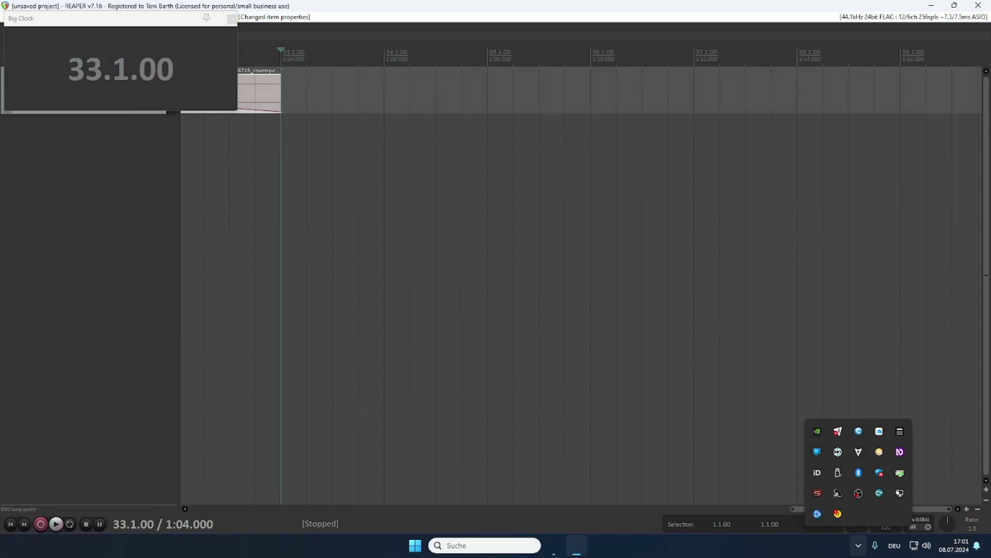
{"action": "key", "text": "Page_Up"}
{"action": "key", "text": "Page_Up"}
{"action": "key", "text": "Page_Up"}
{"action": "key", "text": "Page_Up"}
{"action": "key", "text": "Page_Up"}
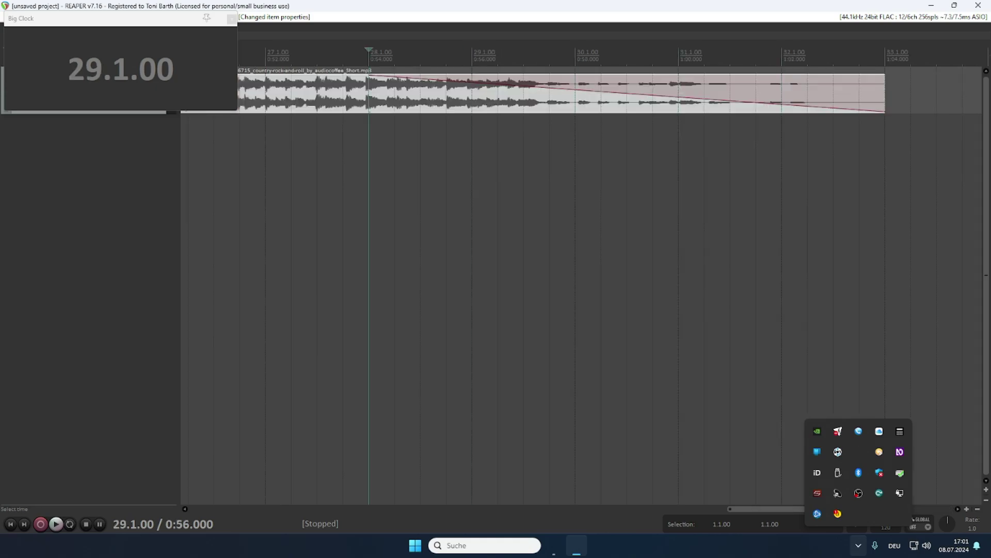
{"action": "key", "text": "space"}
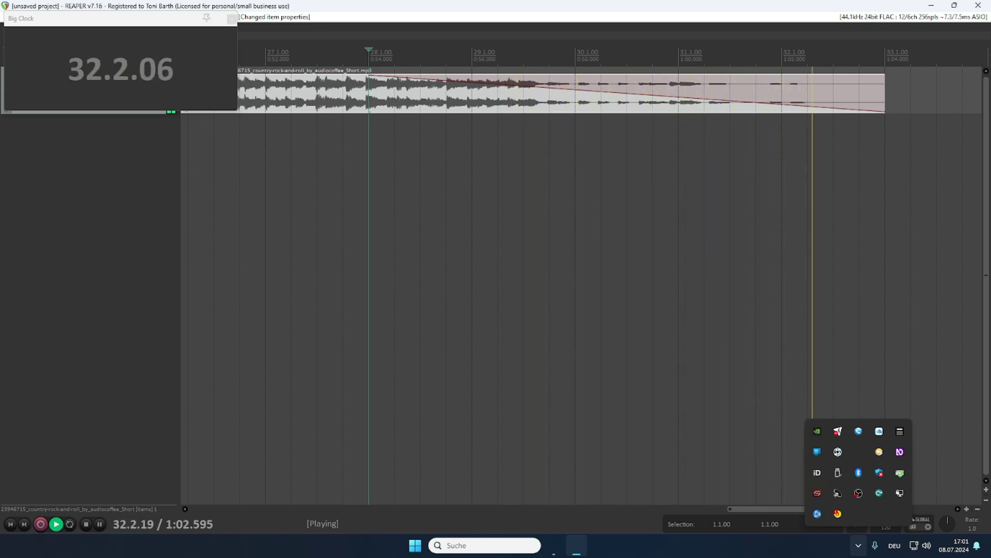
{"action": "key", "text": "space"}
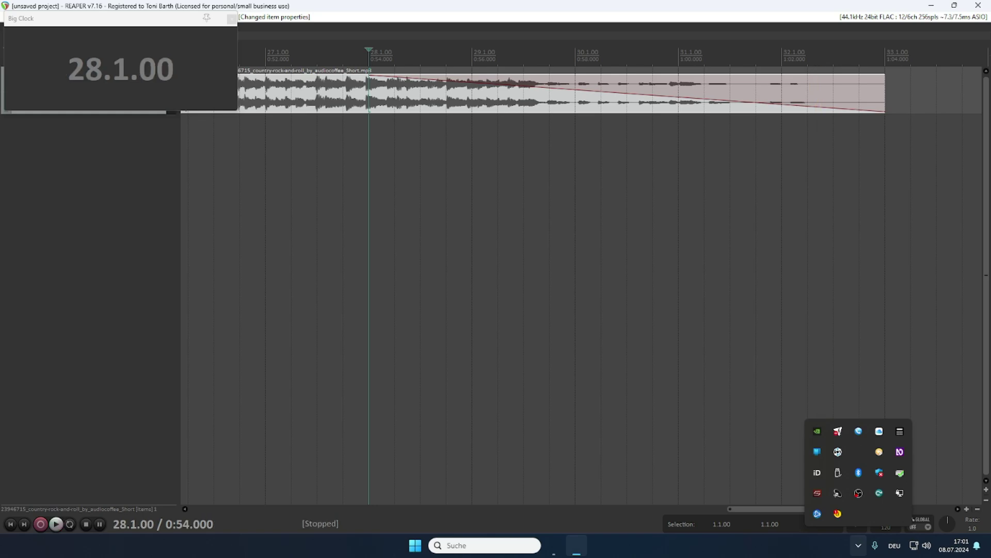